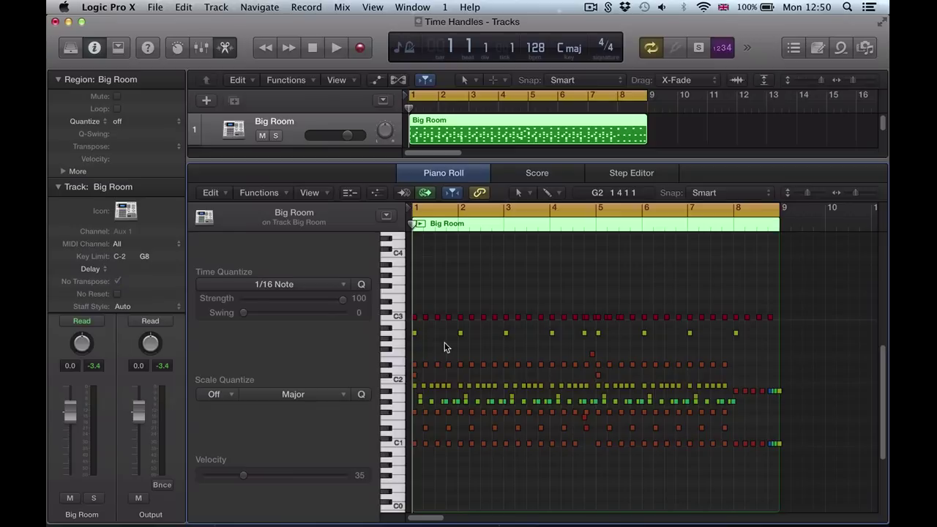
Audition the Big Room region, then set the cycle to span bar 4 to 5.
key("space")
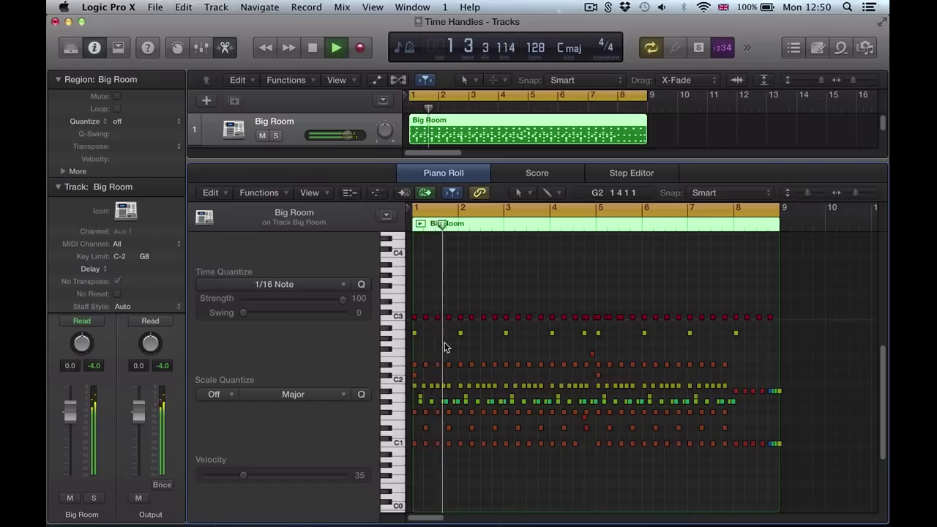
left_click(551, 226)
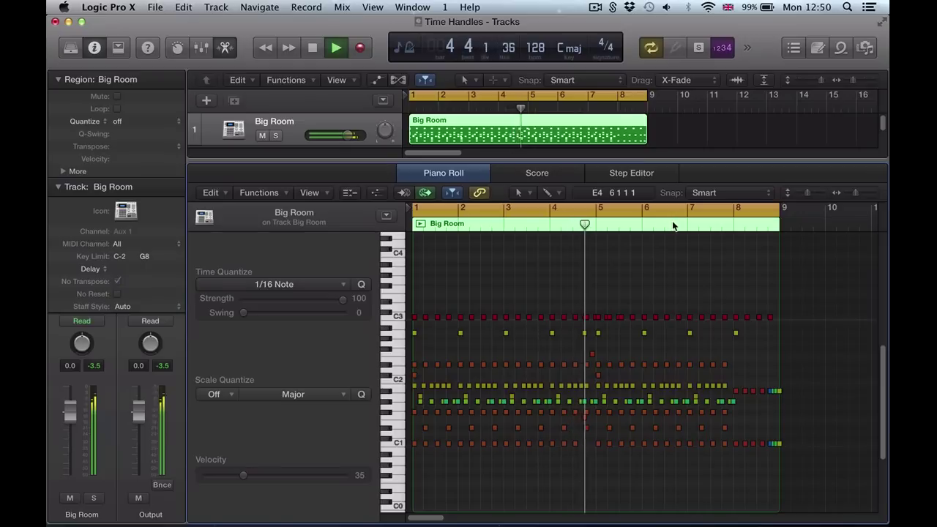
left_click(726, 227)
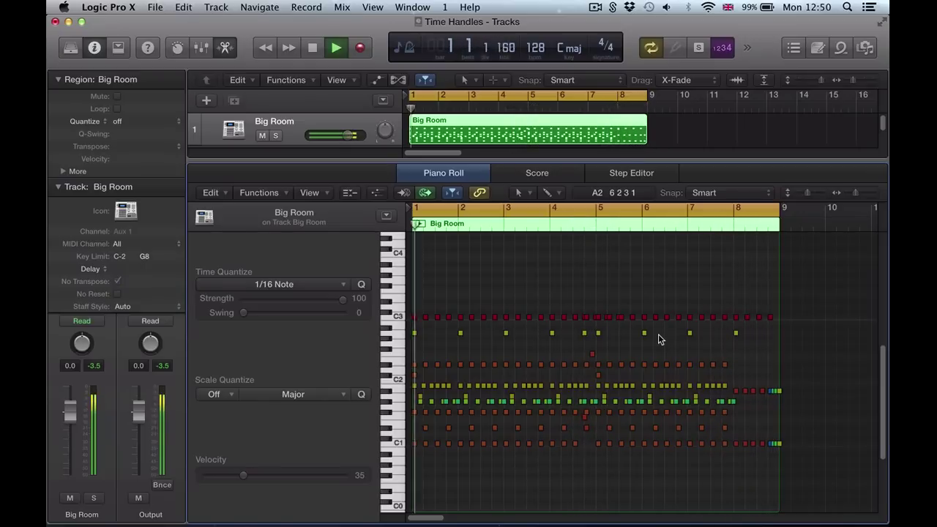
key("space")
left_click(556, 216)
left_click(556, 217)
left_click_drag(557, 218, 587, 247)
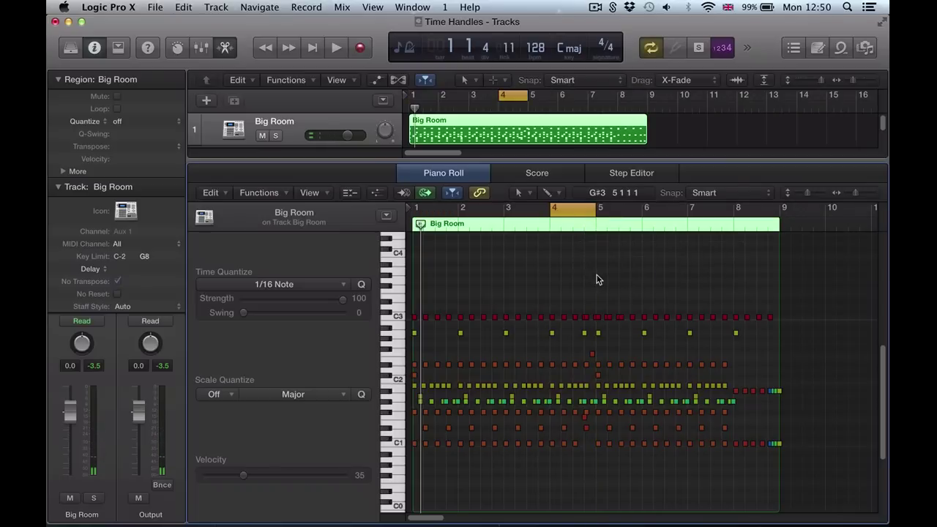
Turn on Time Handles from the Piano Roll Functions menu.
scroll(597, 293, "down", 1)
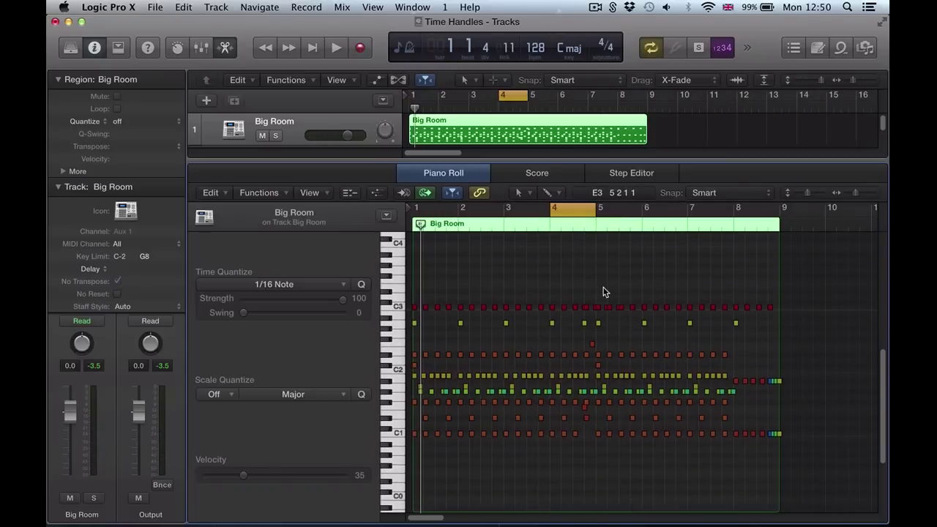
scroll(600, 304, "up", 3)
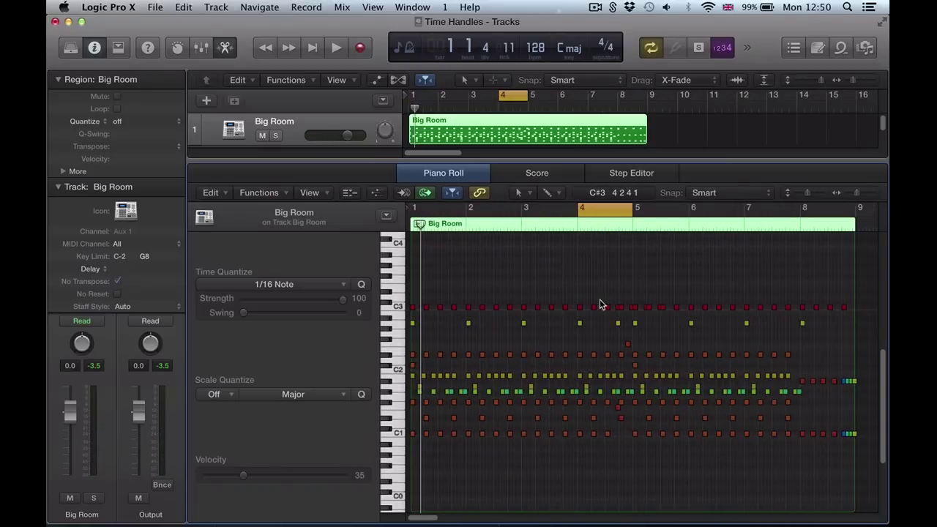
scroll(599, 301, "right", 3)
scroll(600, 302, "left", 2)
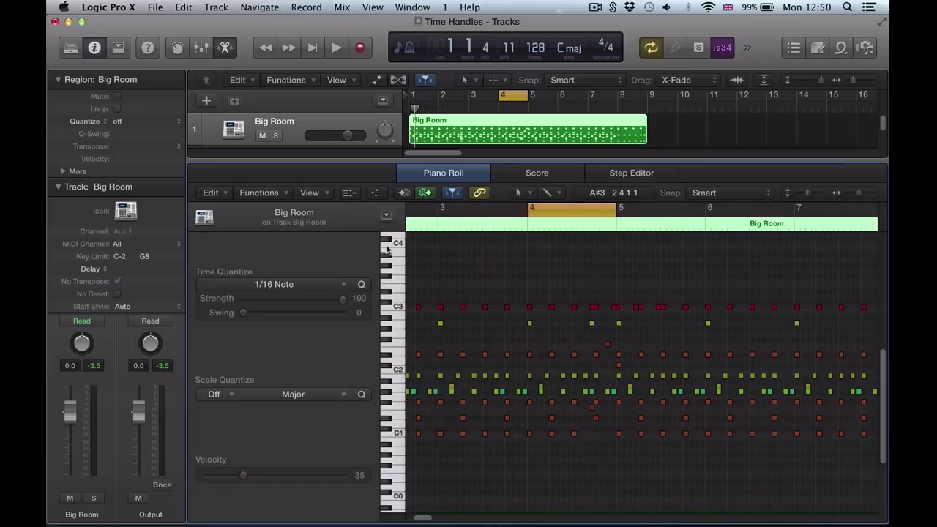
left_click(254, 193)
left_click(267, 208)
Wrap the bar 4 notes in time handles, stretch and restore them, then clear the handles.
left_click_drag(527, 466, 582, 298)
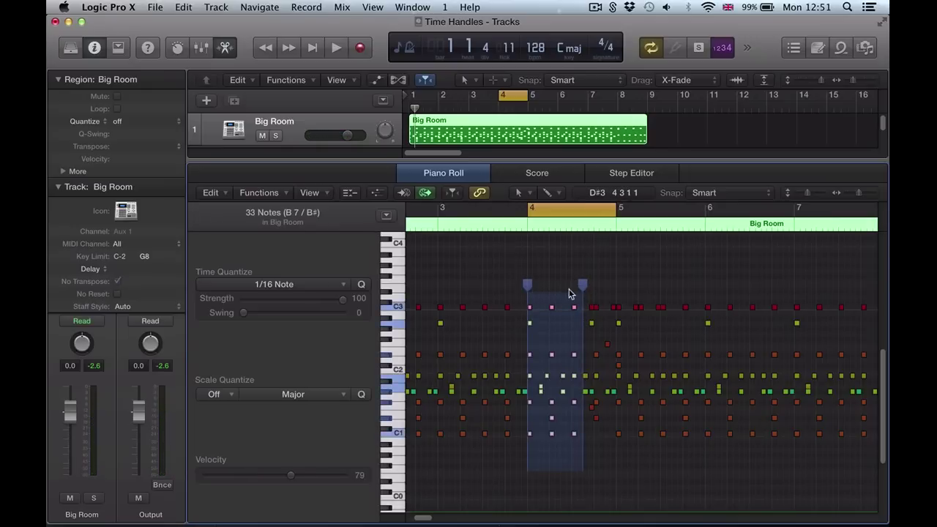
mouse_move(578, 288)
left_mouse_down()
mouse_move(622, 287)
mouse_move(556, 286)
mouse_move(578, 285)
left_mouse_up()
key("super+Right")
key("super+Right")
key("super+Right")
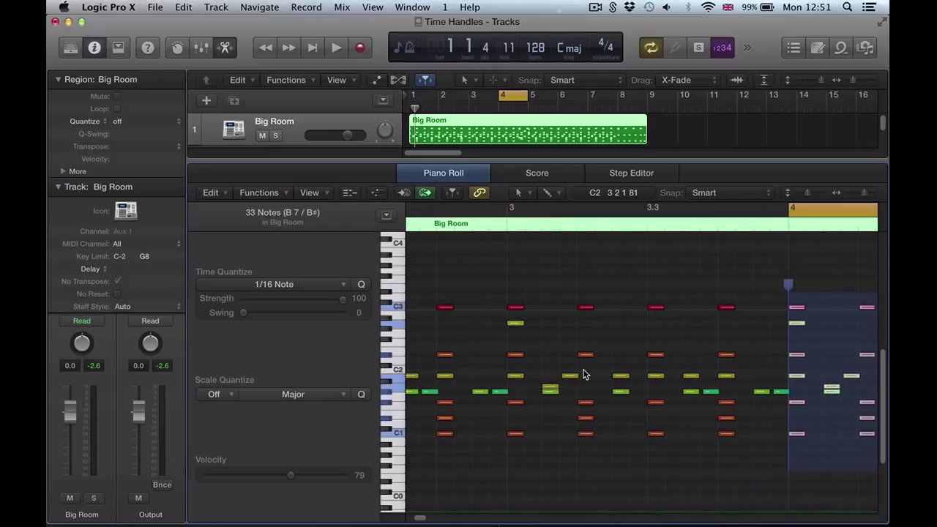
scroll(581, 380, "right", 5)
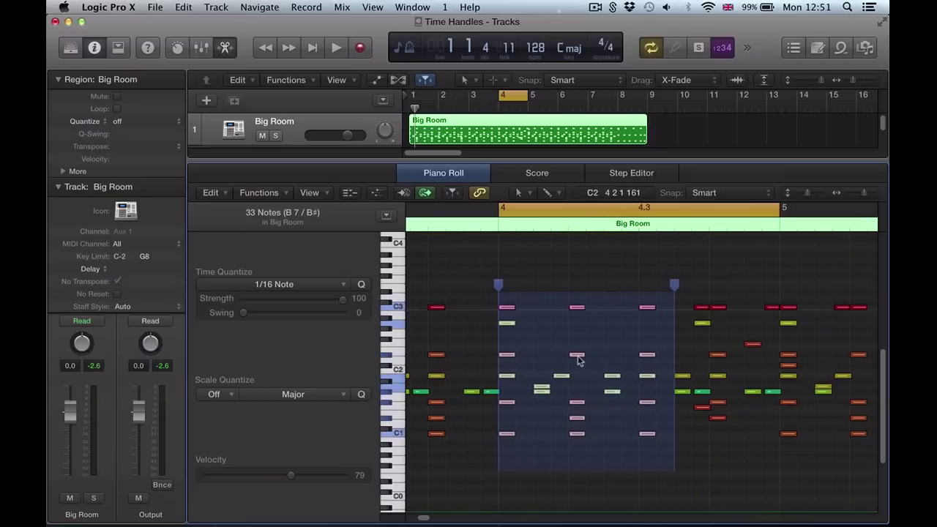
left_click(584, 258)
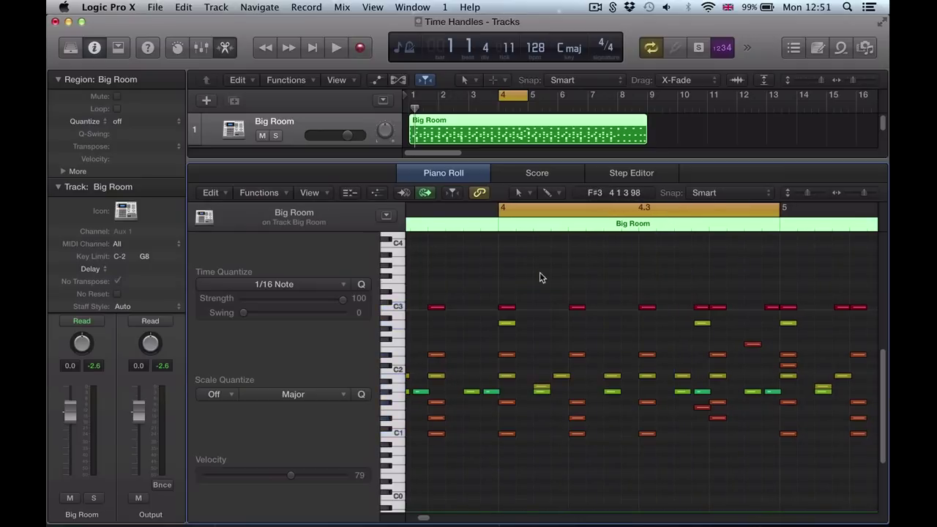
left_click(703, 192)
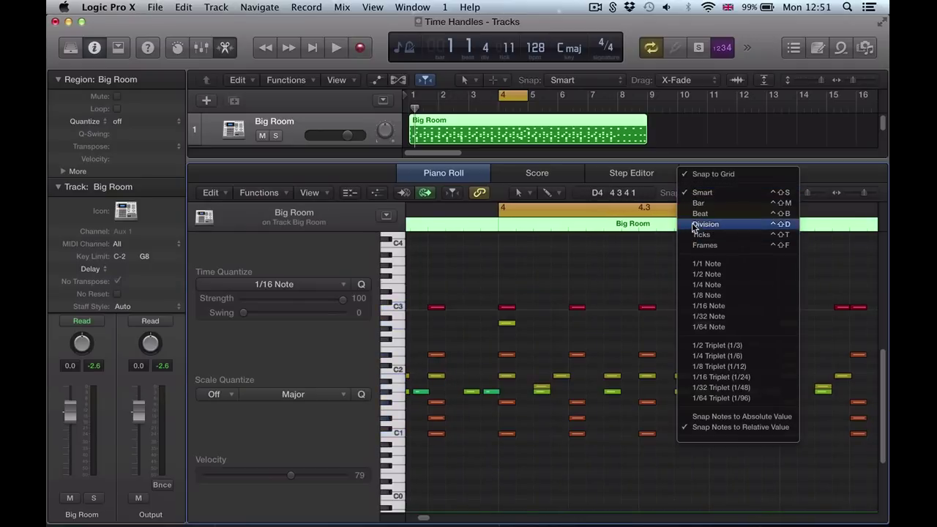
Snap to Division and delete the notes from bar 4 to 4.3.
left_click(695, 225)
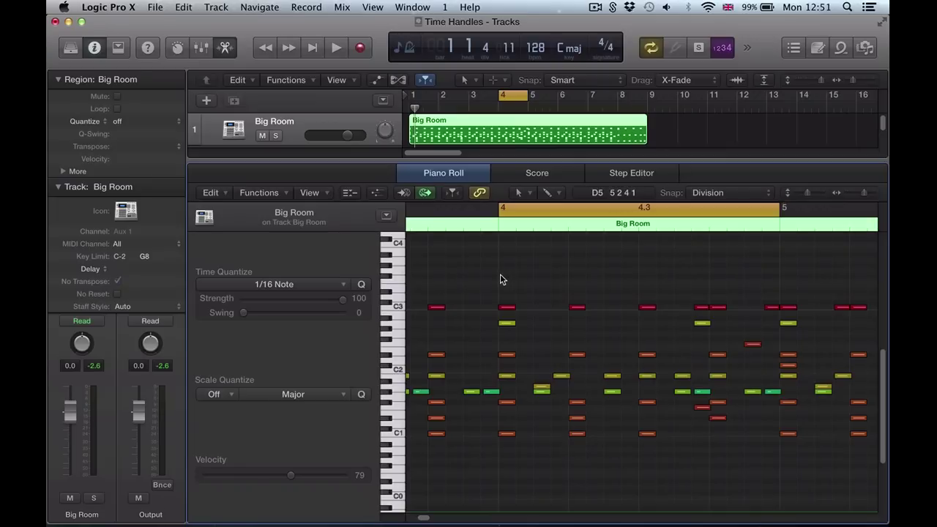
left_click_drag(501, 276, 638, 488)
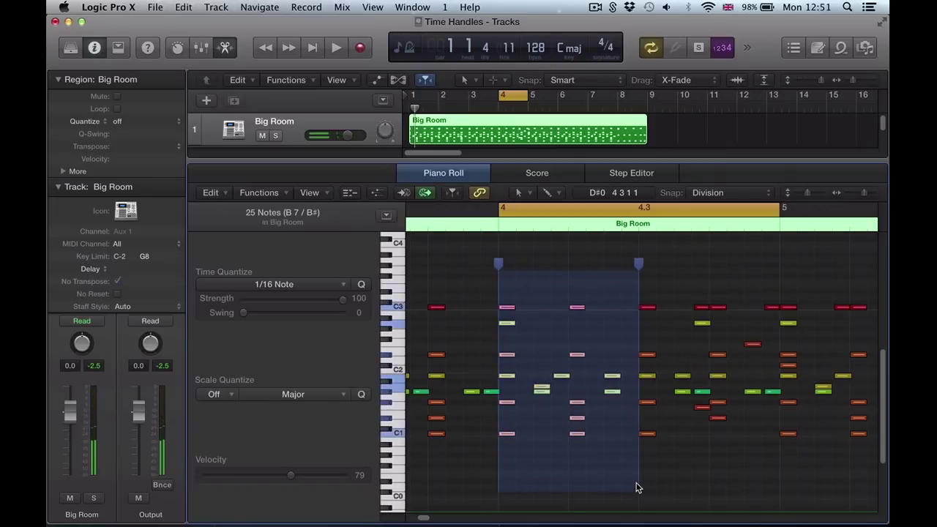
key("Delete")
left_click(655, 484)
Audition from bar 4, turn off Catch Playhead, and wrap notes 4.3–5 in time handles.
key("space")
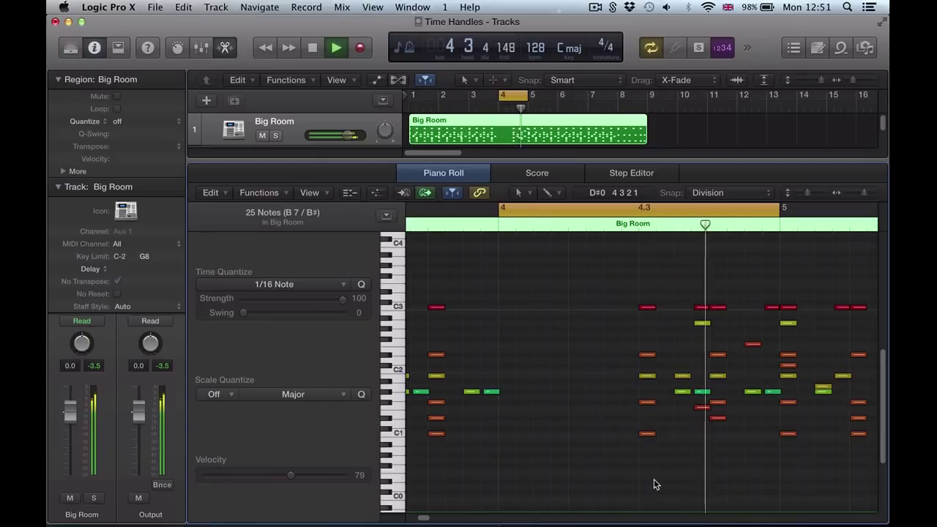
key("space")
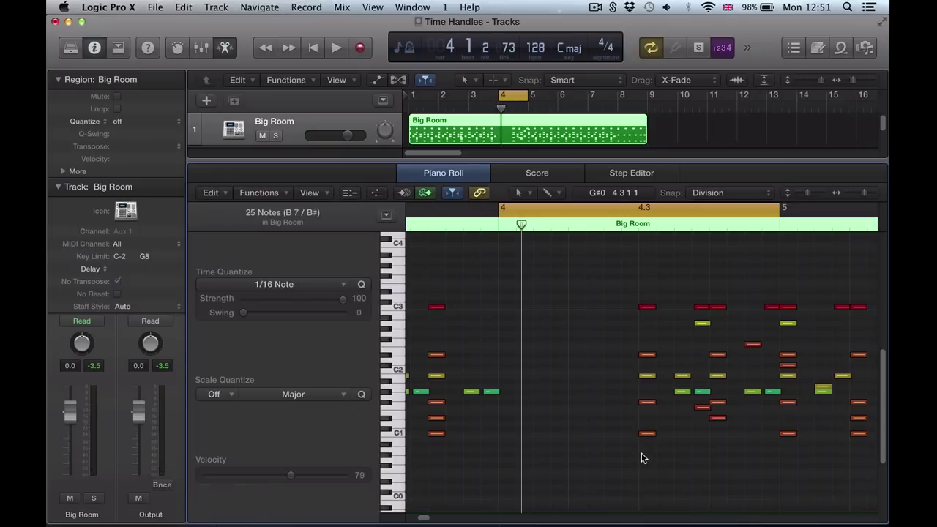
key("ctrl+period")
left_click_drag(642, 453, 770, 277)
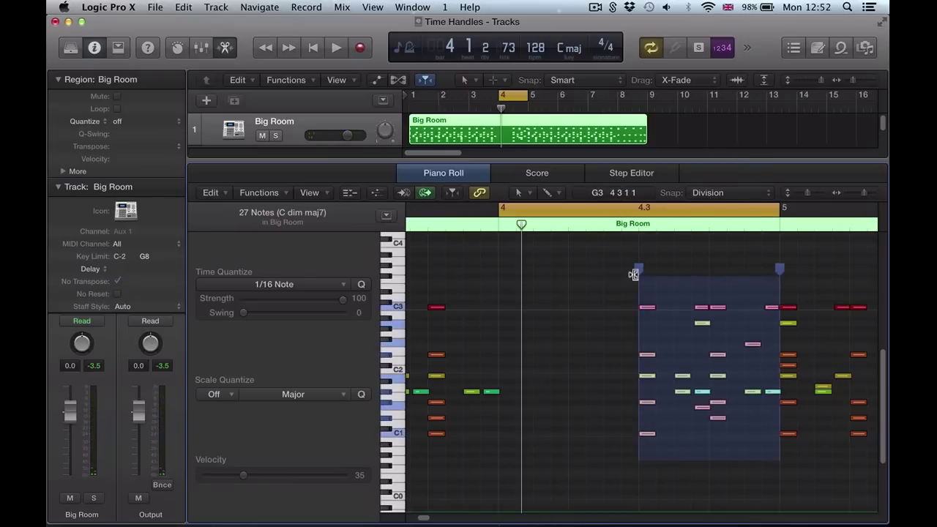
Switch snapping to Smart, stretch the enclosed notes left toward bar 4, then undo it.
left_click(704, 193)
left_click(703, 163)
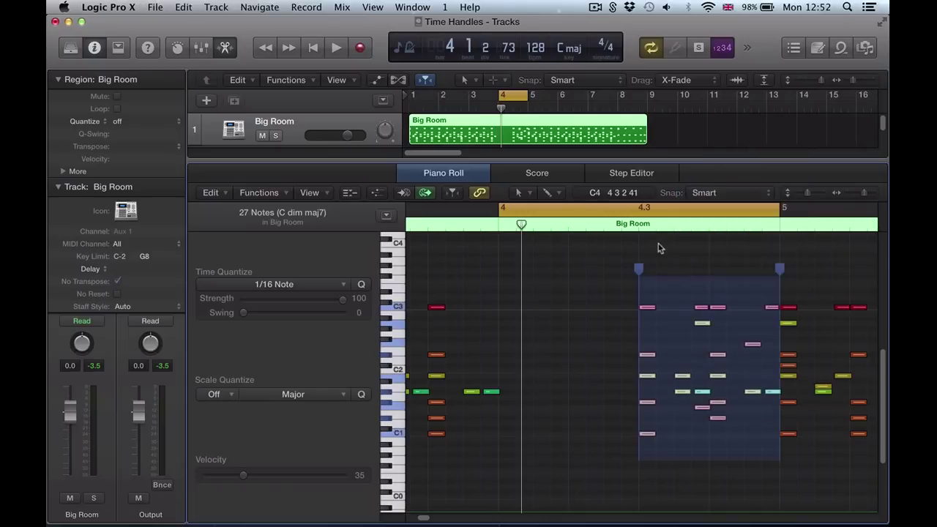
left_click_drag(638, 270, 569, 270)
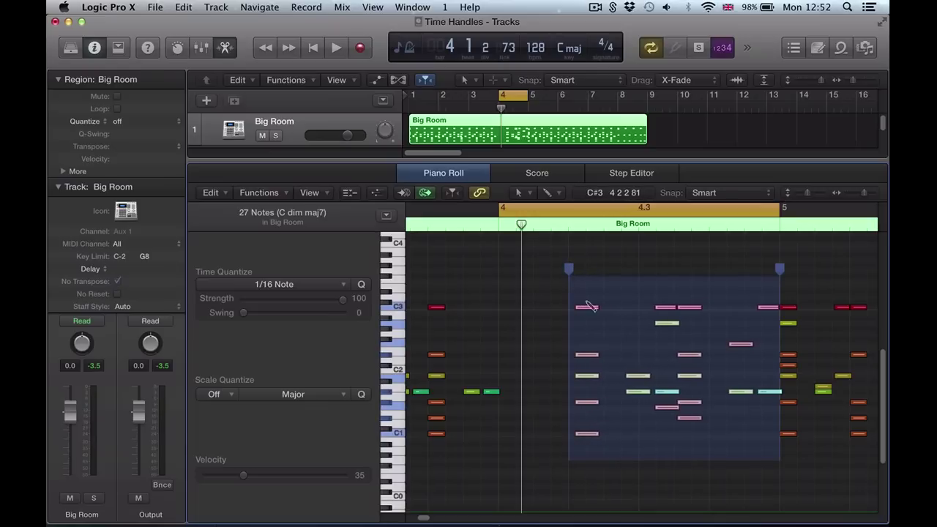
key("super+z")
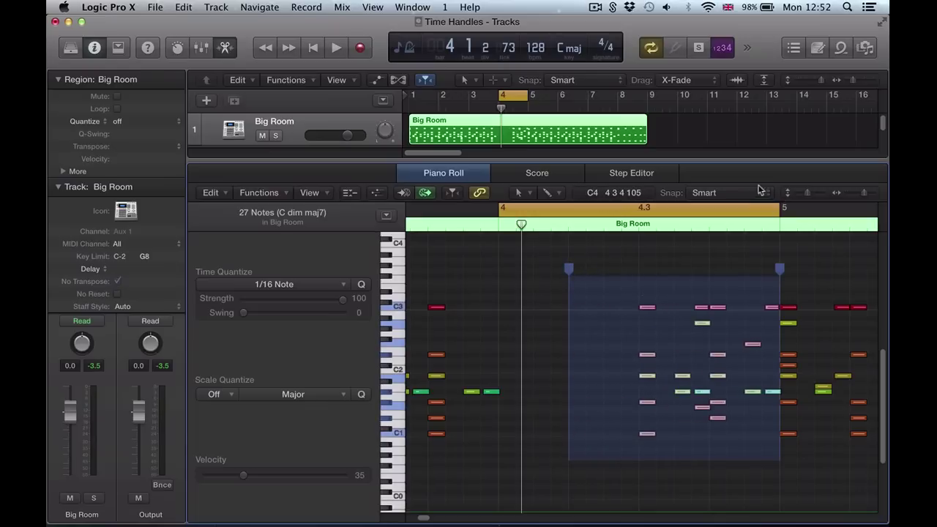
left_click(708, 199)
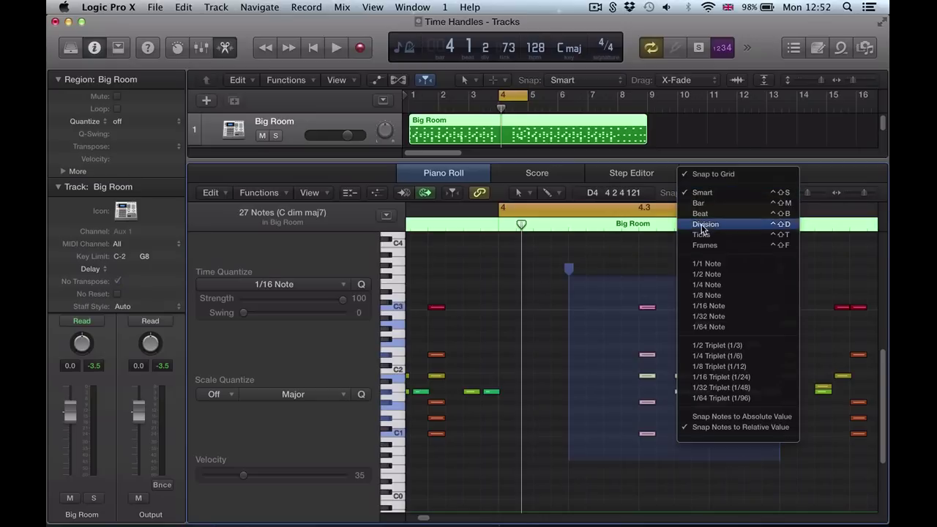
Snap to Division, rewrap the notes from 4.3 in time handles, and stretch them to start at bar 4.
left_click(702, 224)
left_click(617, 374)
left_click_drag(639, 452, 773, 280)
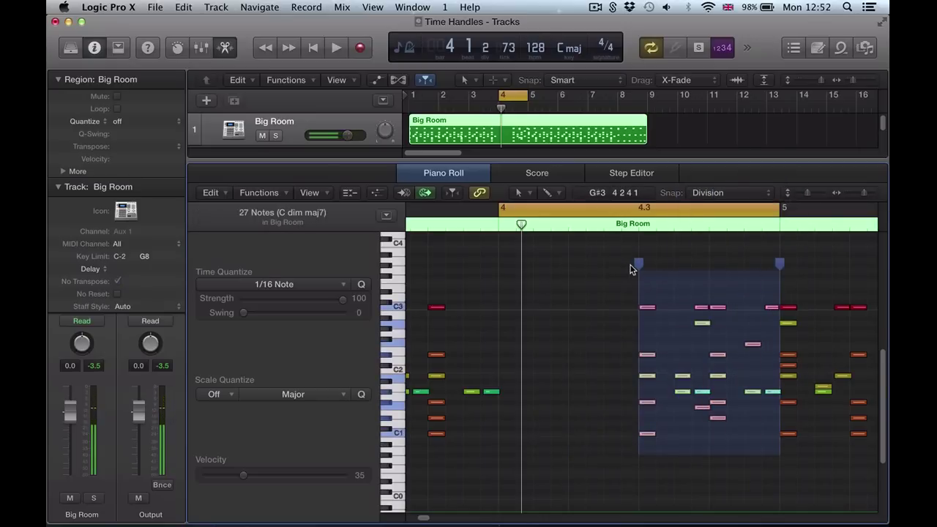
left_click_drag(637, 265, 498, 268)
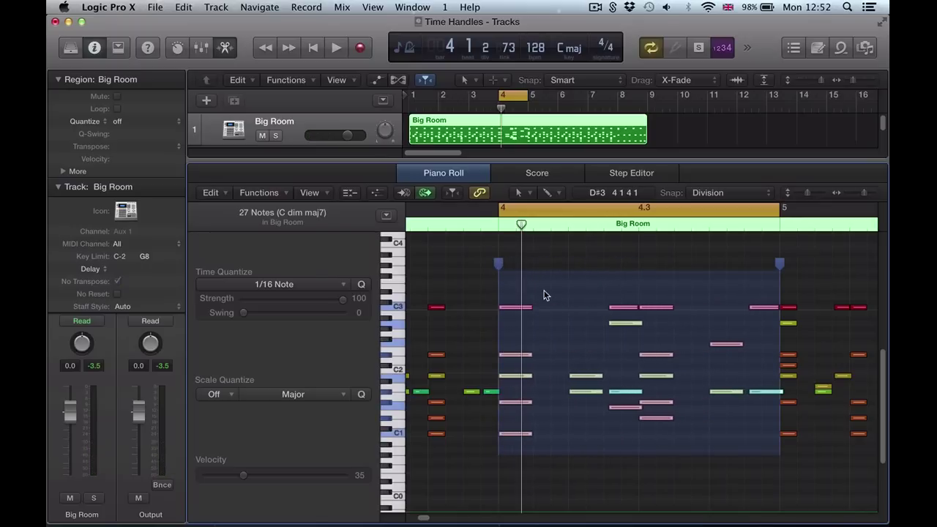
Play back with the cycle looping bars 3 to 5, then stop and clear the time handles.
key("space")
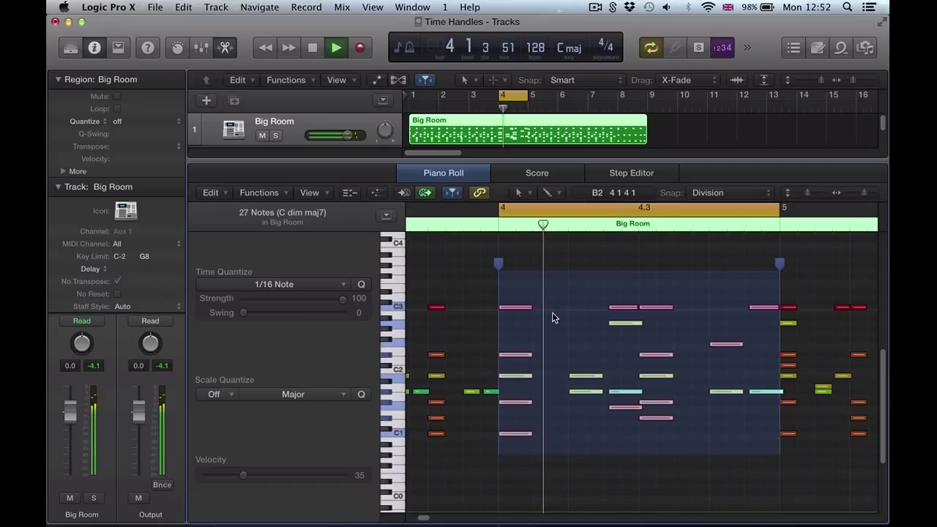
key("super+Left")
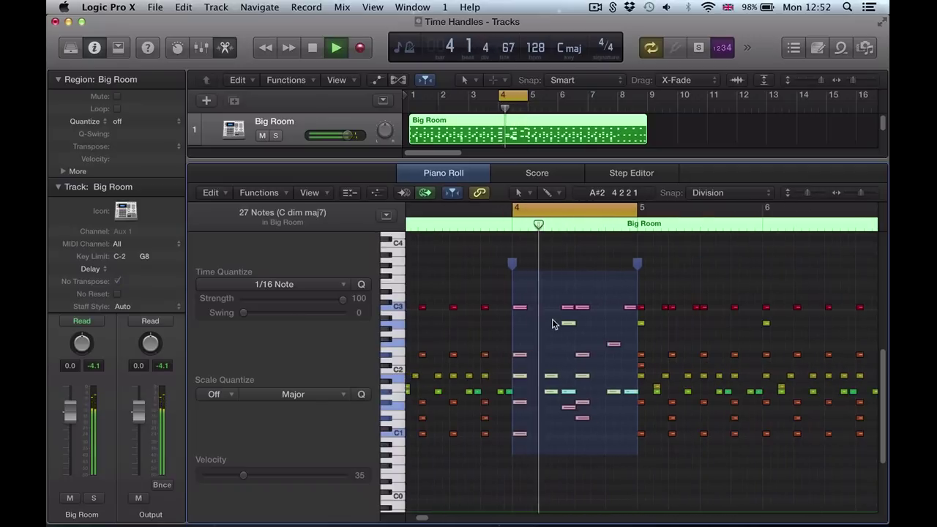
scroll(554, 324, "left", 5)
left_click_drag(504, 211, 754, 259)
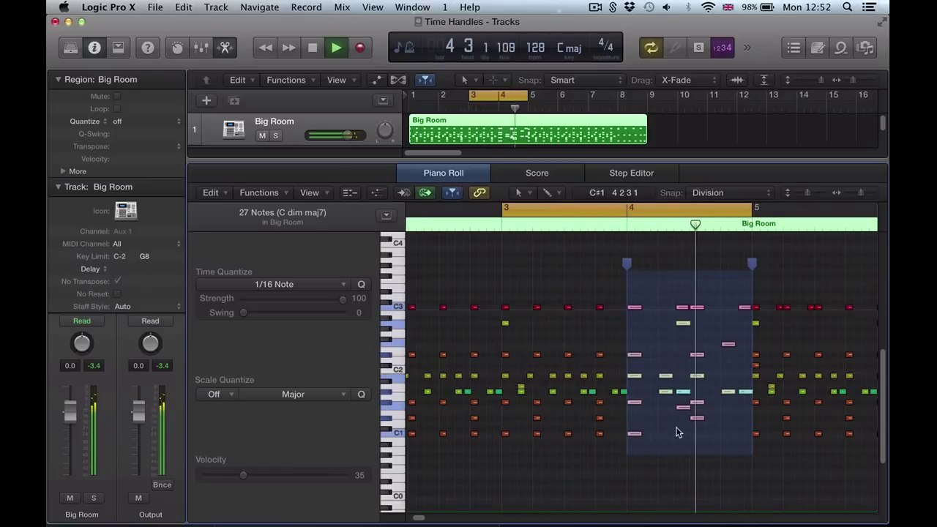
key("space")
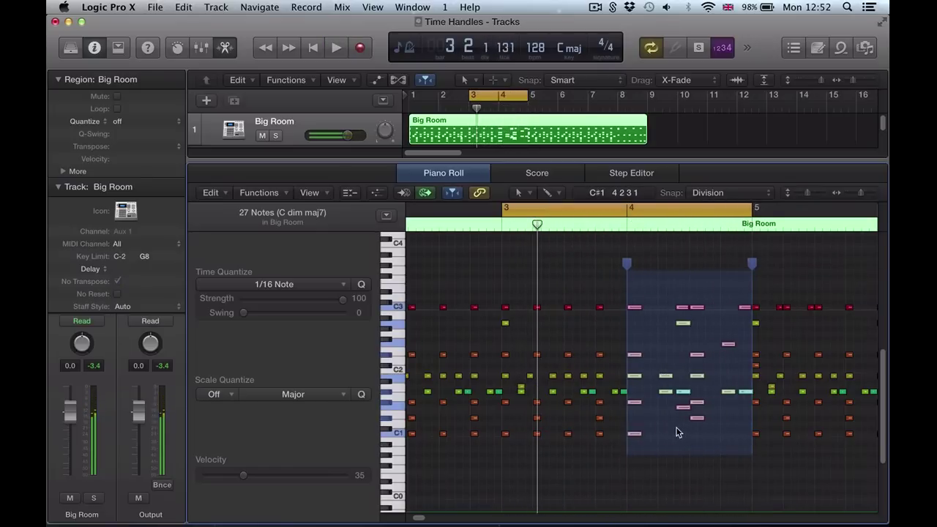
left_click(518, 273)
Move the cycle to bar 2, audition it, and zoom in closely on bar 2's notes.
scroll(521, 310, "left", 3)
key("super+Left")
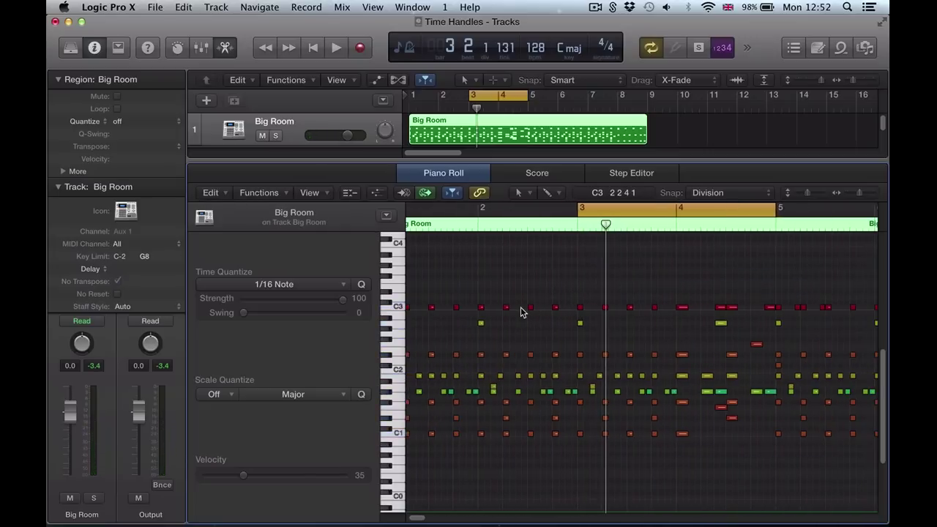
left_click_drag(480, 212, 573, 247)
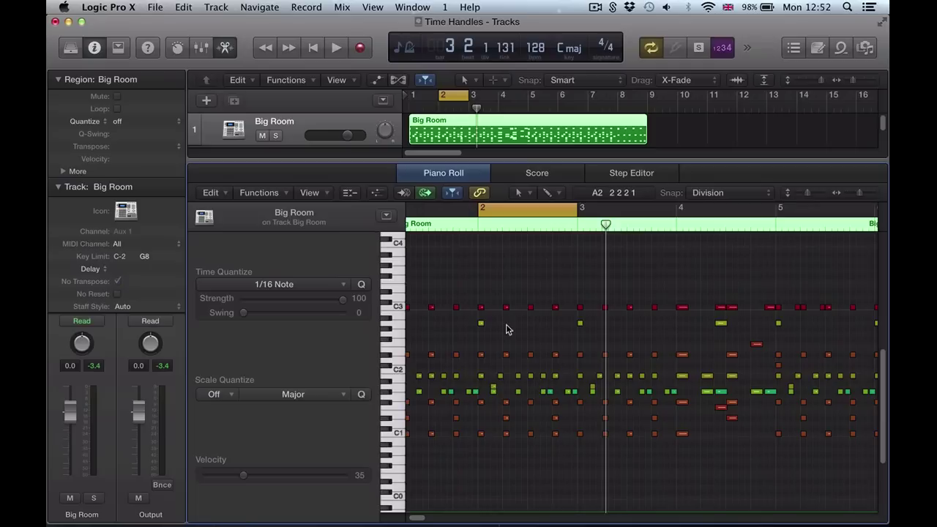
key("space")
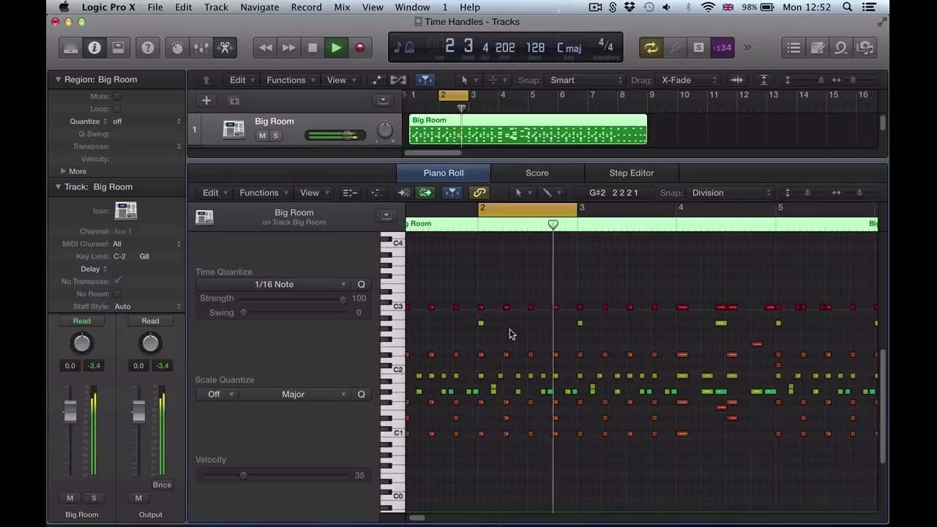
key("space")
key("super+Right")
key("super+Right")
key("super+Right")
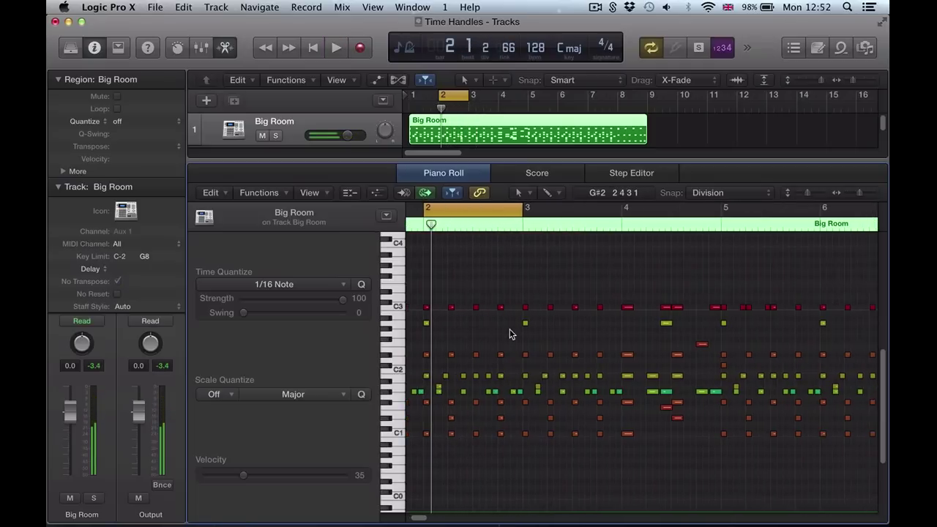
scroll(510, 331, "left", 3)
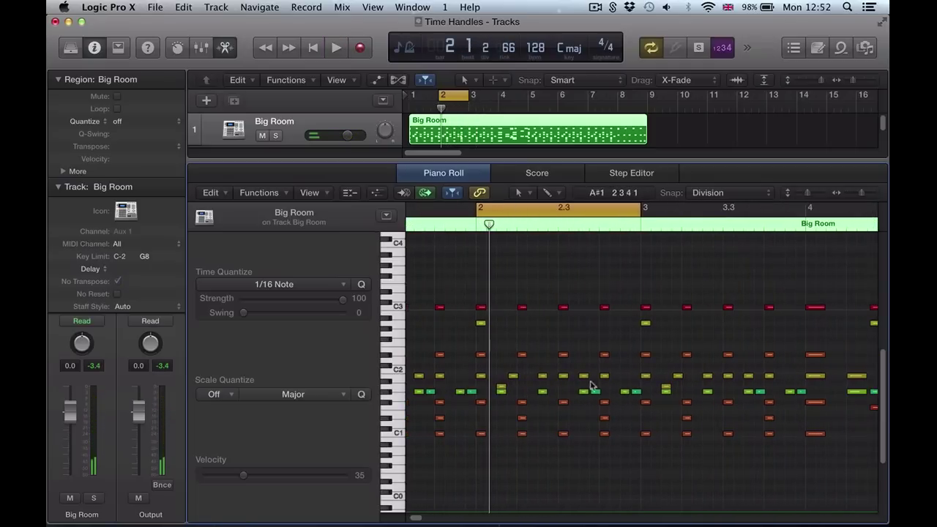
key("super+Right")
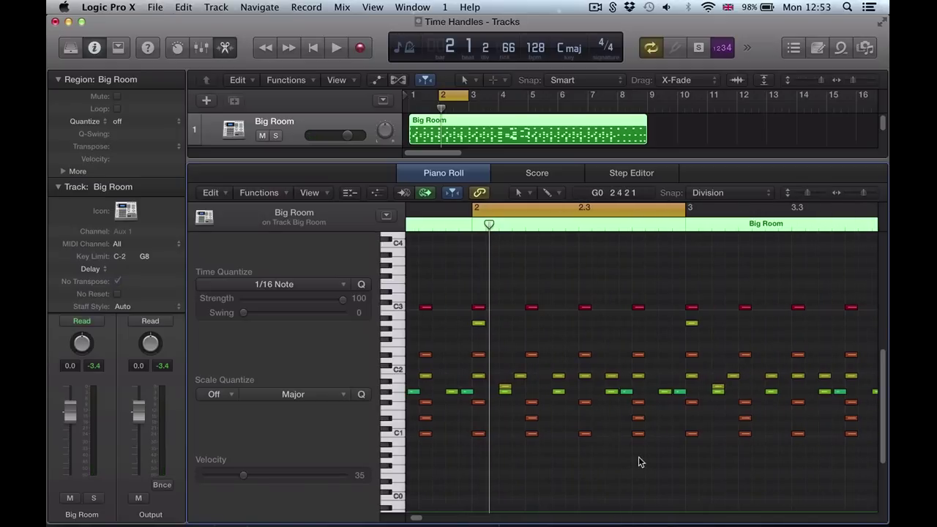
Compress the notes from 2.3 to bar 3 into a single beat ending at 2.4.
left_click_drag(680, 461, 580, 298)
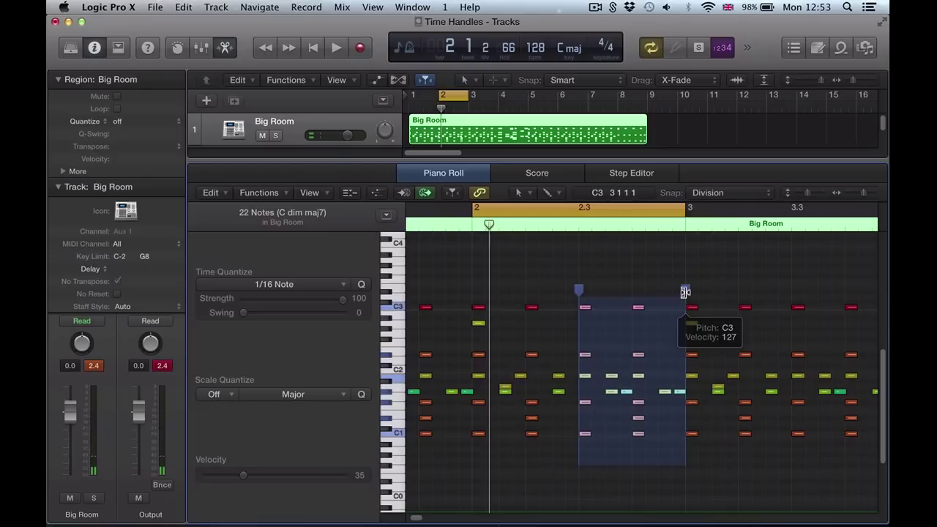
left_click_drag(679, 293, 633, 289)
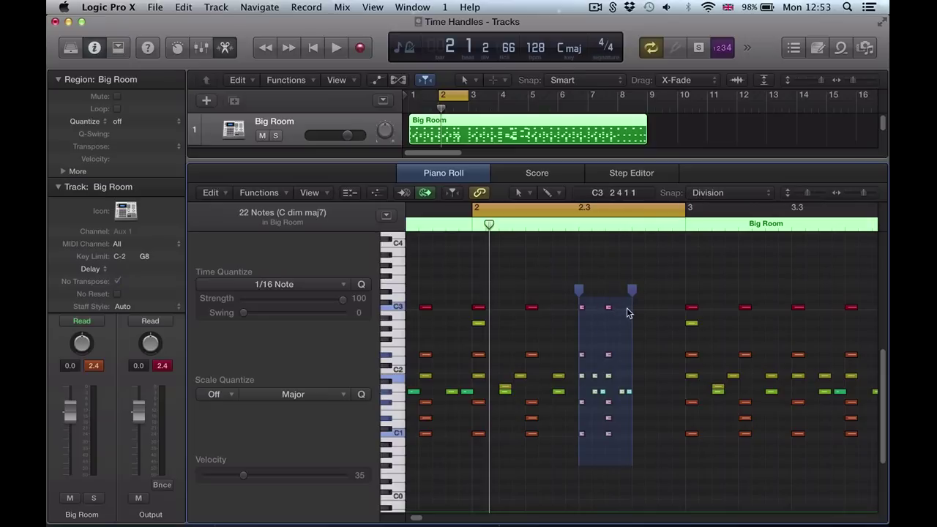
left_click(670, 438)
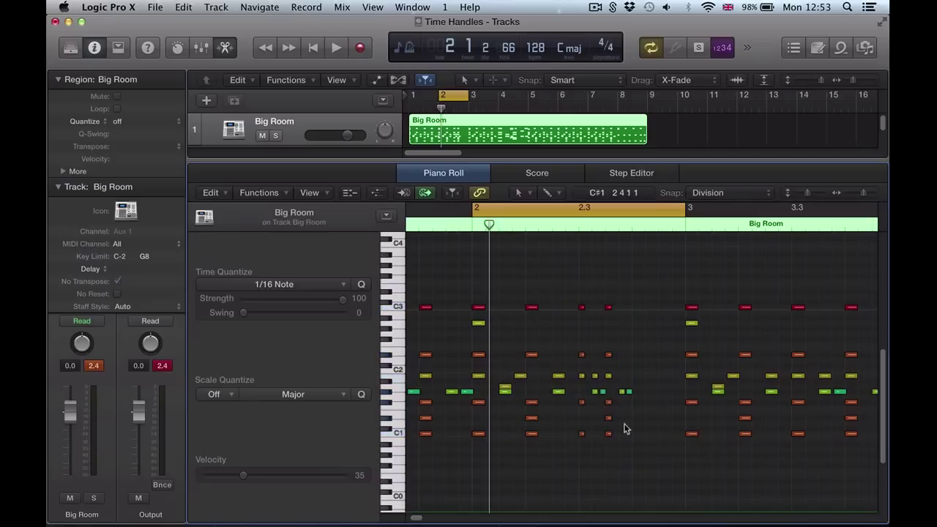
Play back the compressed notes, then select four of them.
key("space")
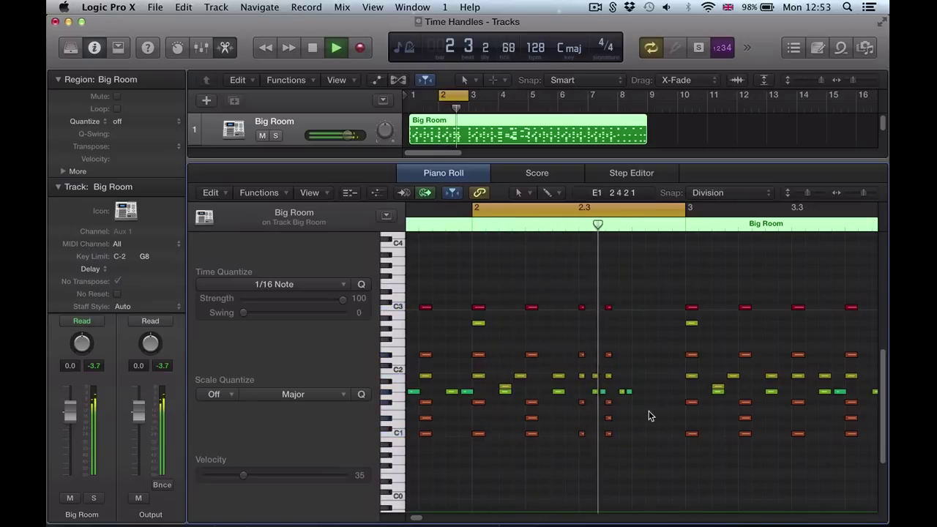
key("space")
left_click_drag(645, 394, 592, 390)
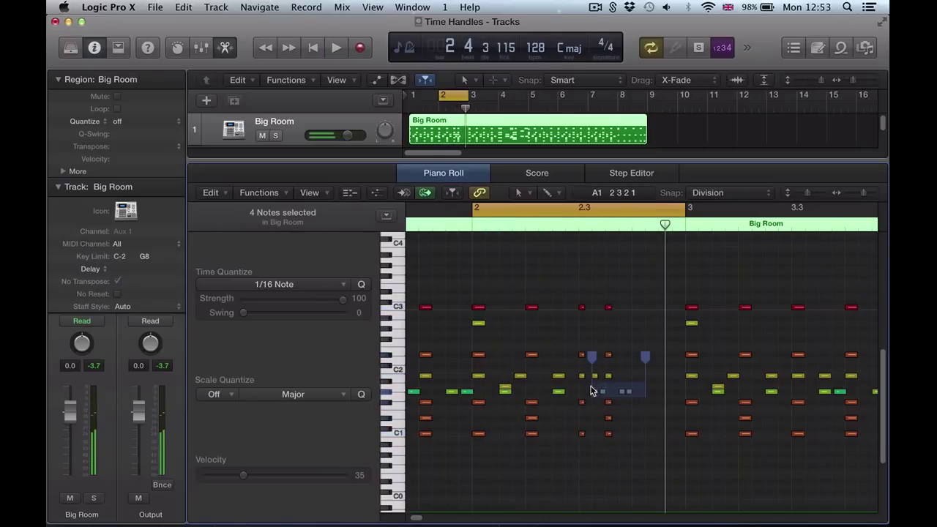
Option-drag a copy of the compressed note burst to 2 4 1 1.
left_click(632, 444)
left_click_drag(632, 444, 634, 314)
left_click(618, 328)
Play the cycle, then extend the cycle range out to bar 5.
key("space")
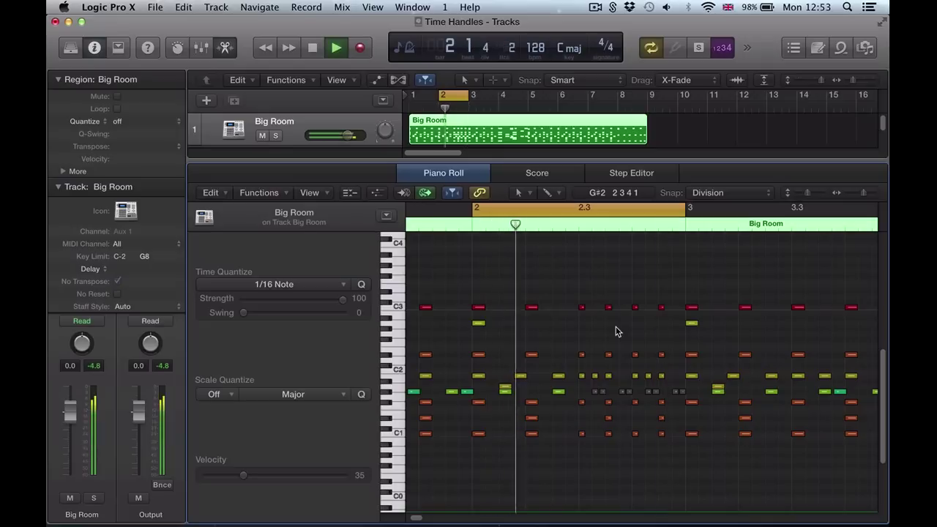
key("space")
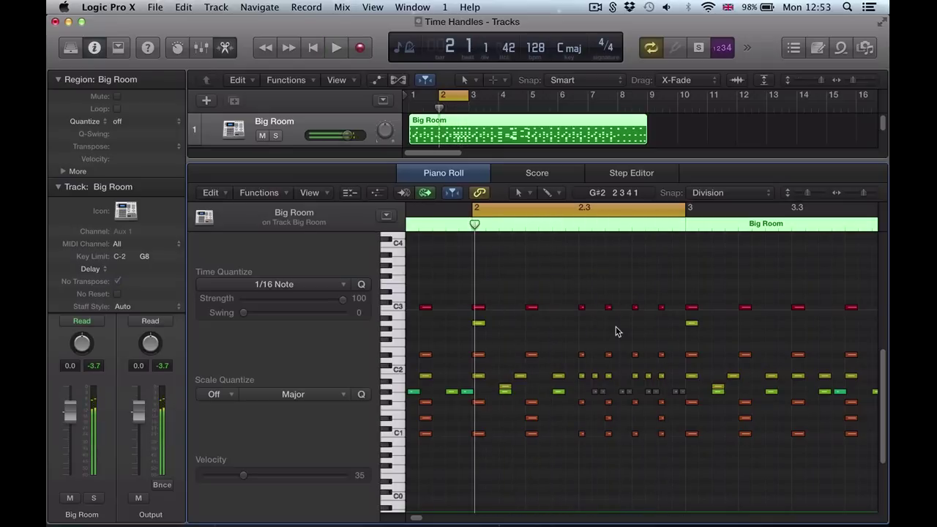
scroll(580, 326, "left", 3)
scroll(578, 330, "down", 3)
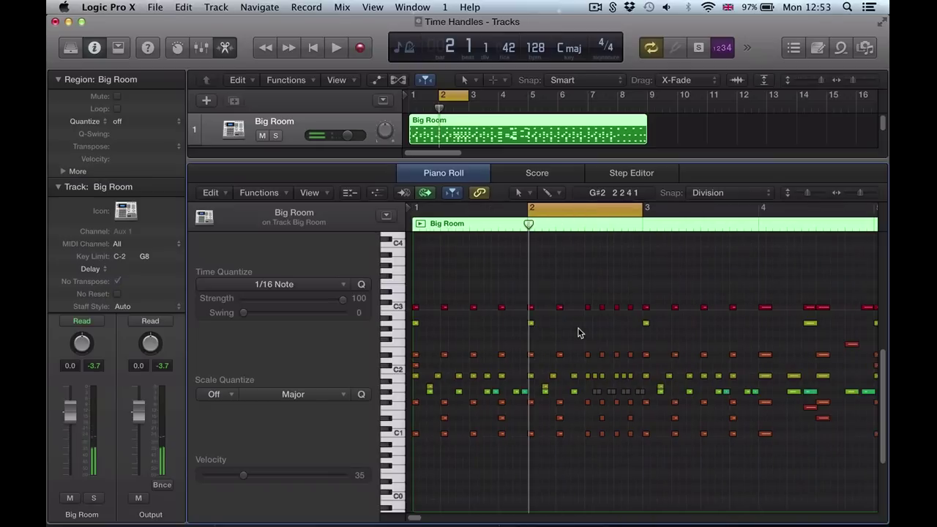
left_click_drag(685, 226, 835, 214)
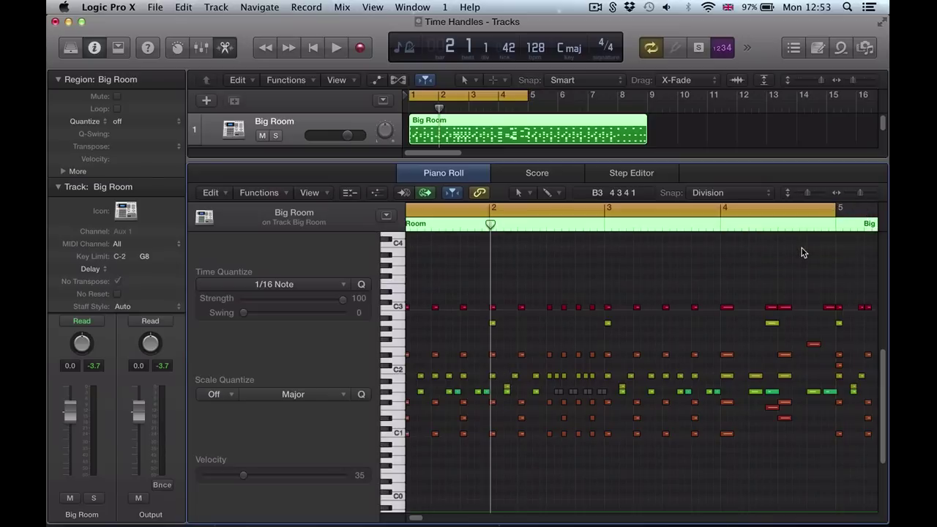